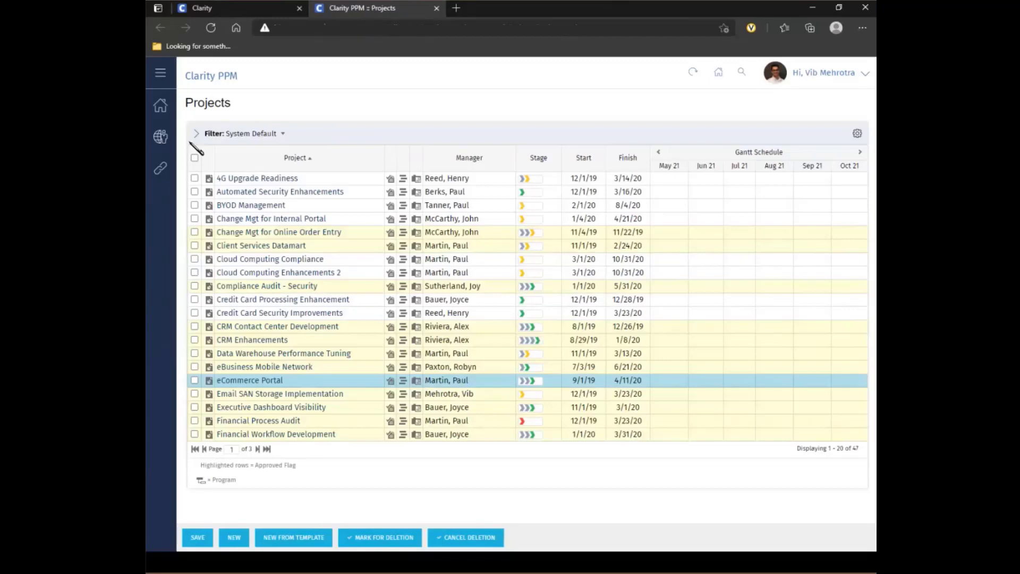
Filter Administration Objects by 'page' and show the Page object's Attributes list.
left_click(160, 137)
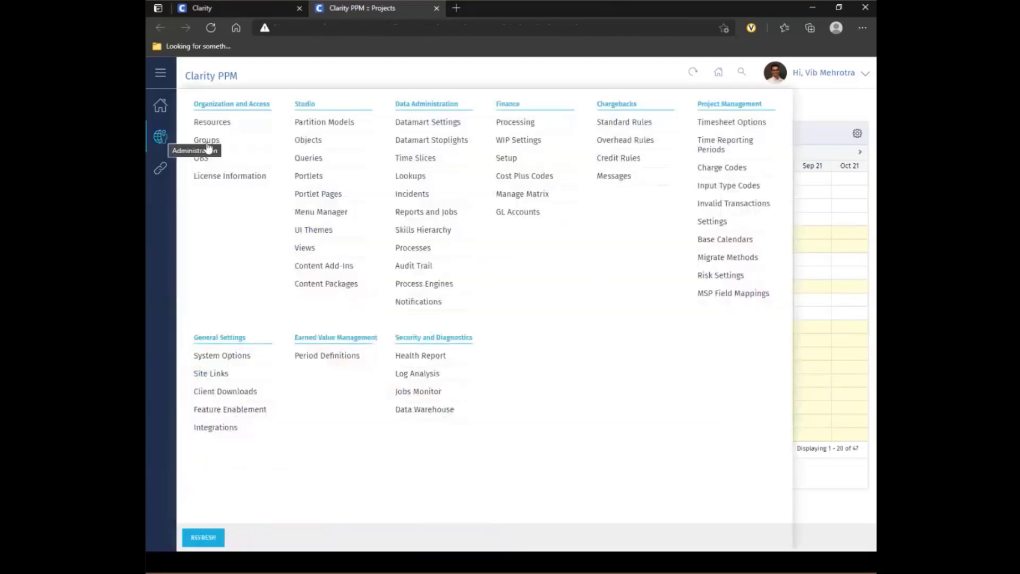
left_click(318, 145)
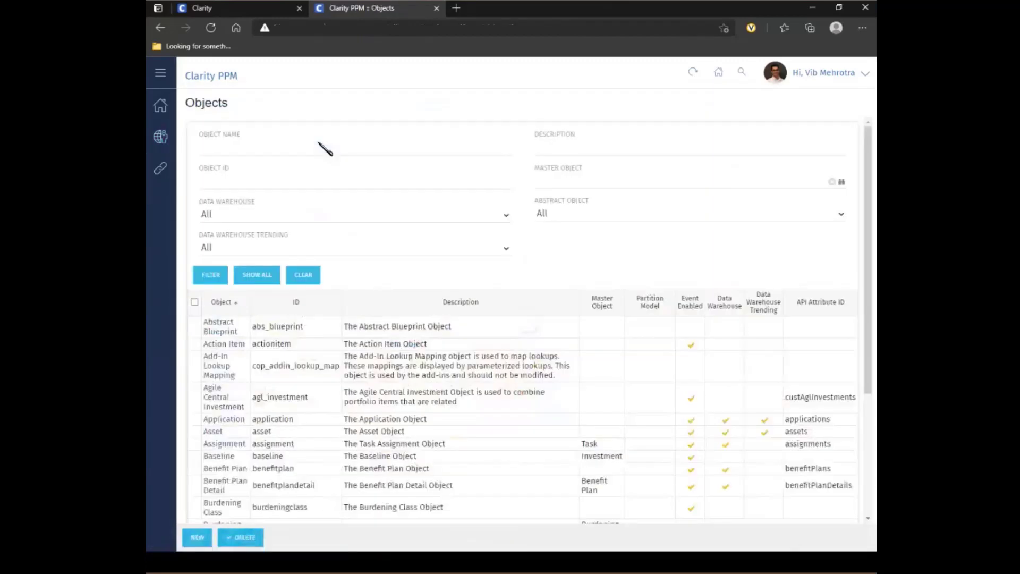
left_click(310, 148)
type("page")
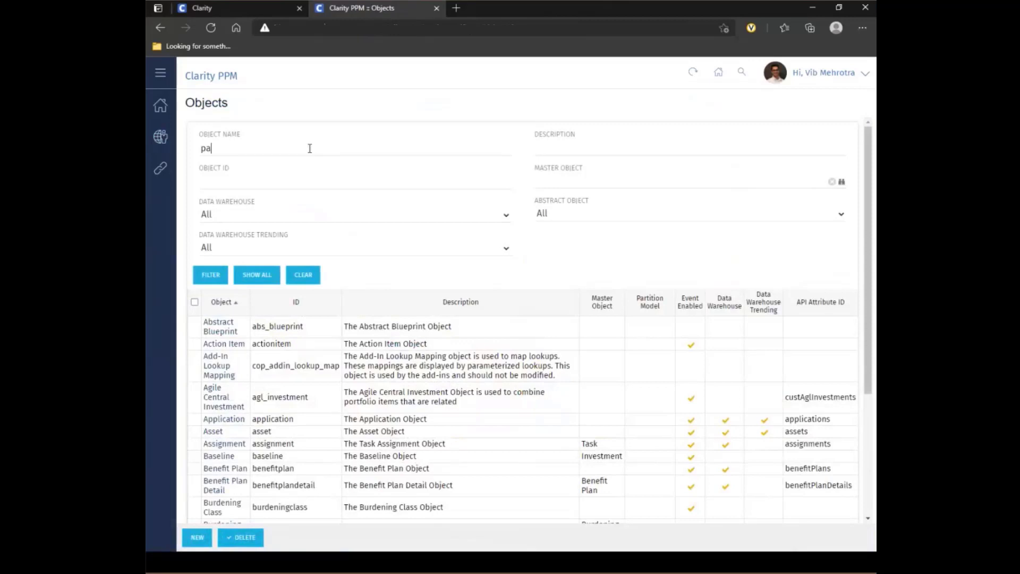
key("Return")
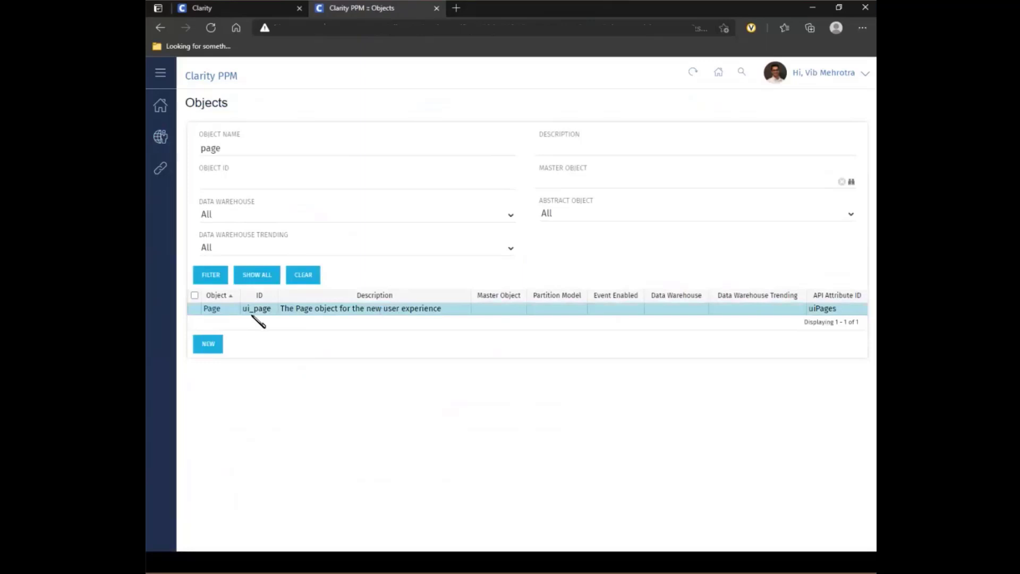
left_click(212, 310)
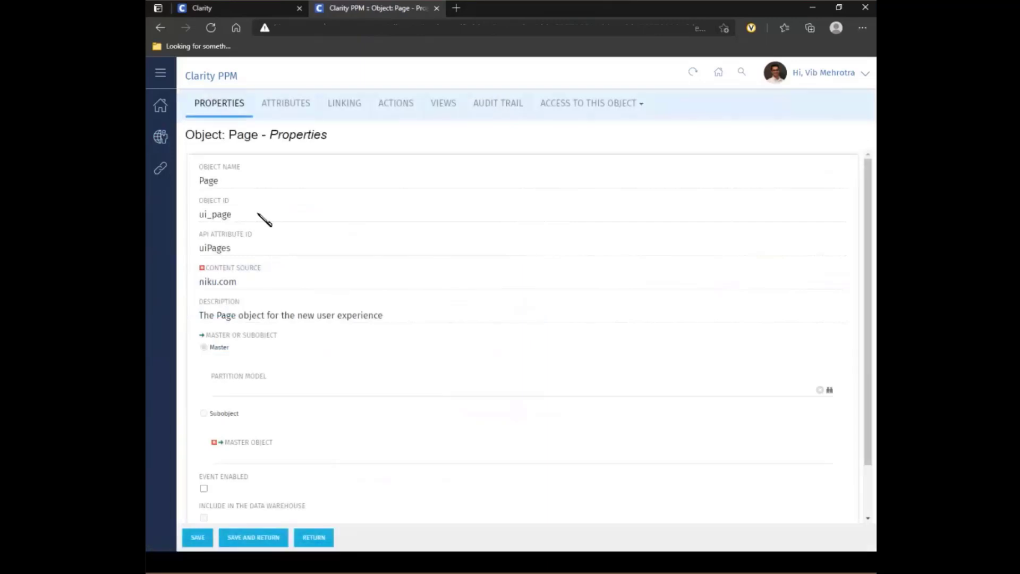
left_click(289, 109)
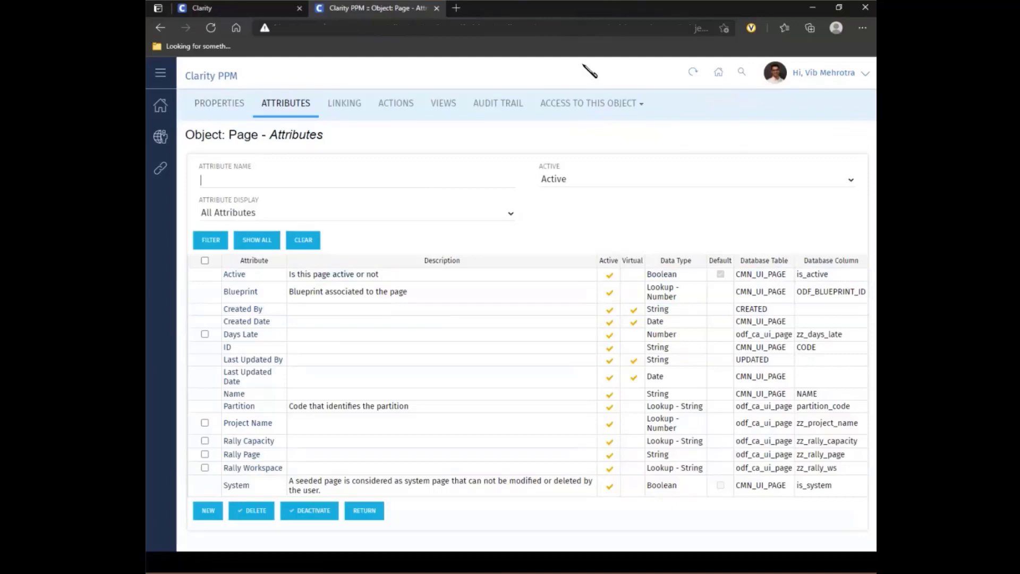
In the modern UX, change the Blueprints TYPE filter from Project to Page.
left_click(266, 16)
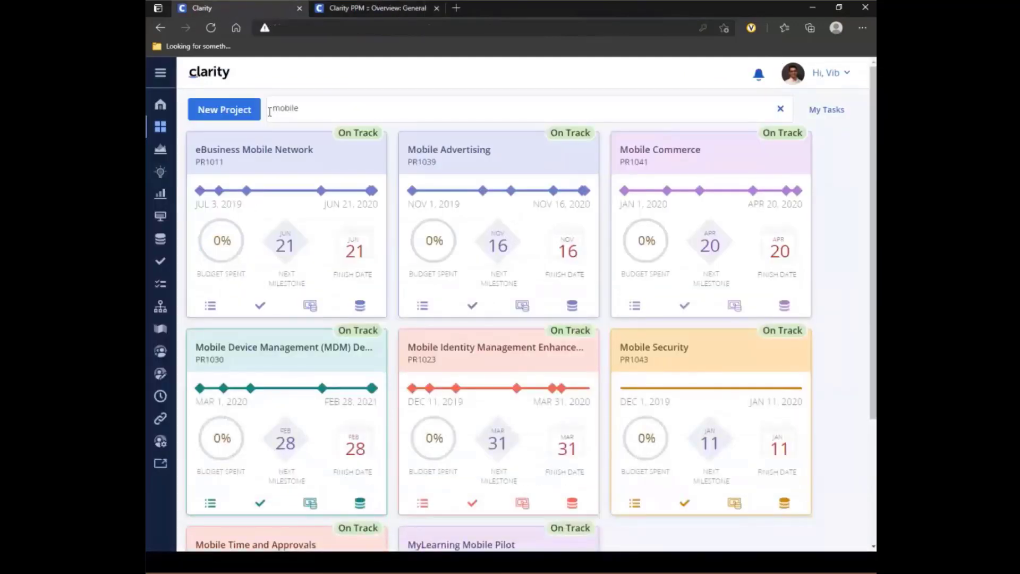
left_click(160, 442)
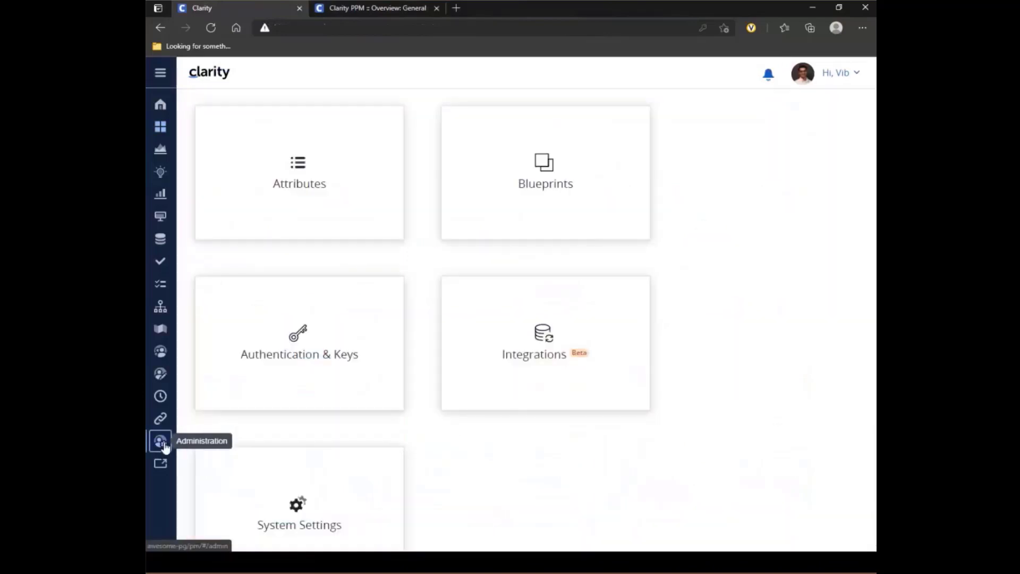
left_click(511, 196)
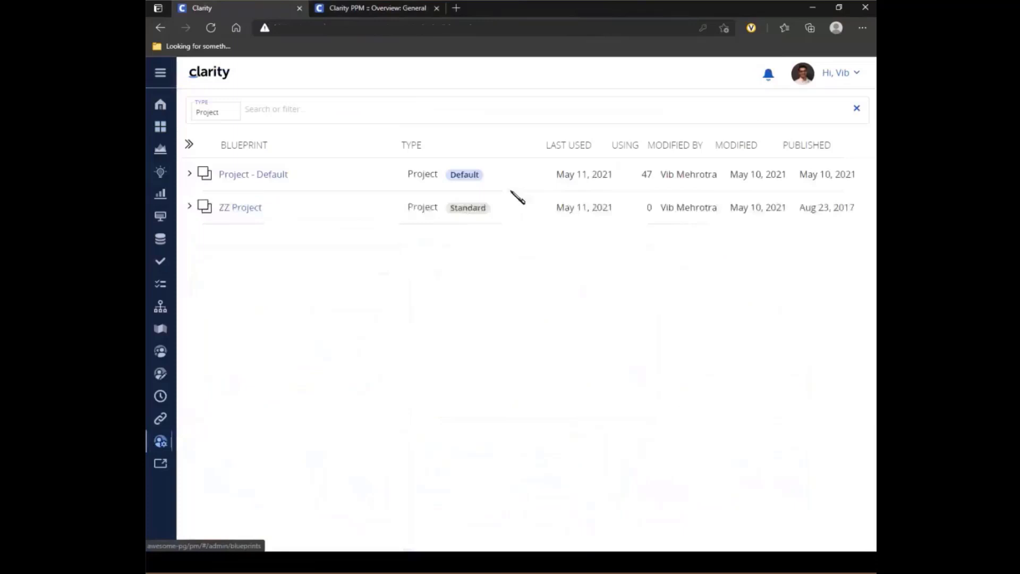
left_click(215, 111)
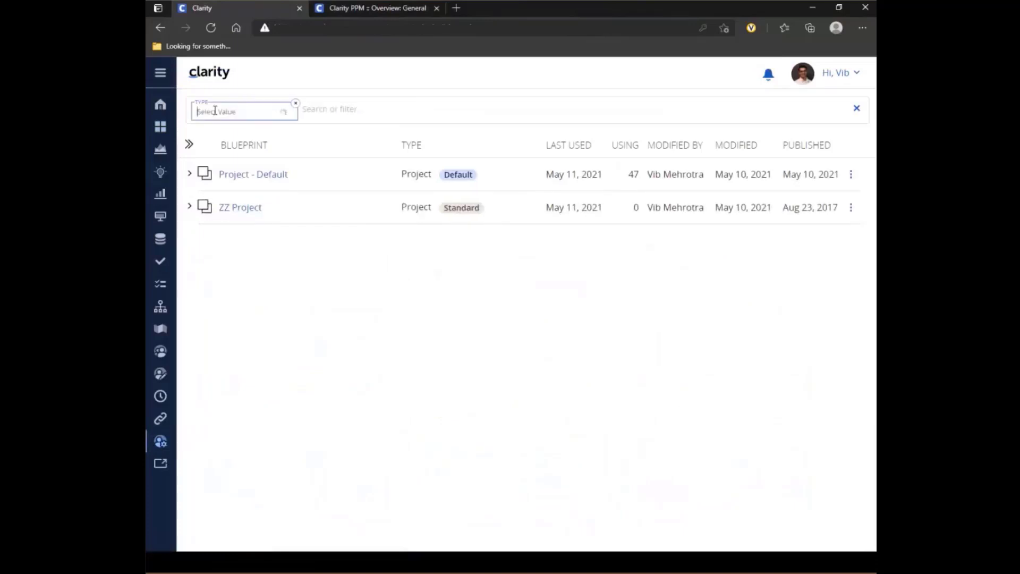
scroll(215, 239, "down", 1)
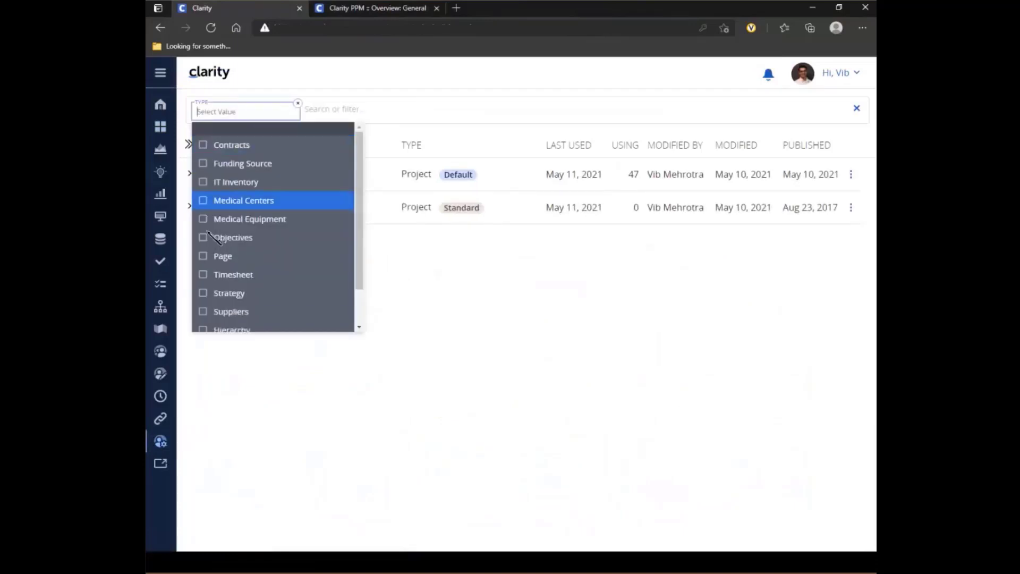
left_click(223, 256)
left_click(535, 335)
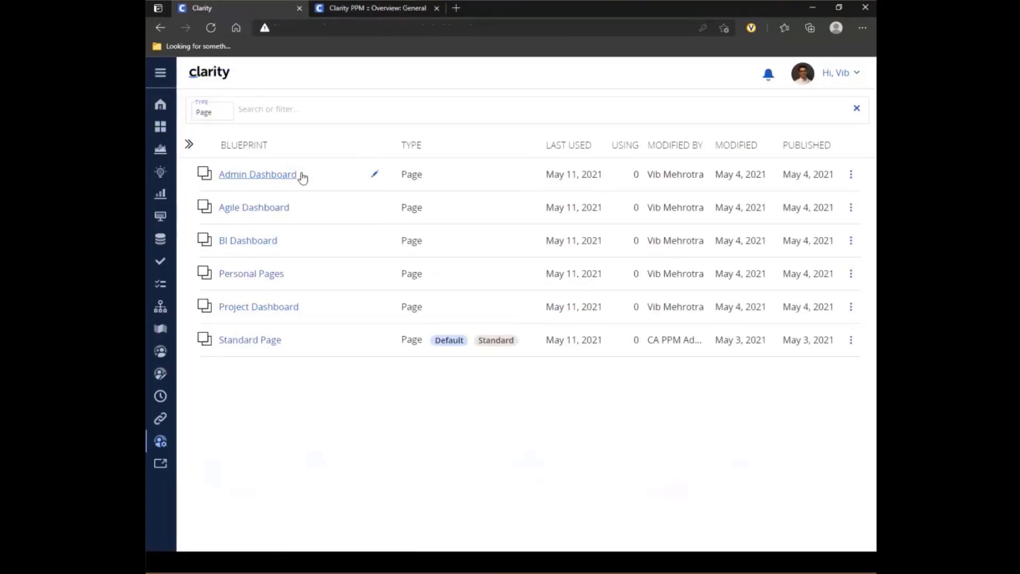
Open the Admin Dashboard blueprint's Modules, enter edit mode, then discard and confirm the edits.
left_click(265, 177)
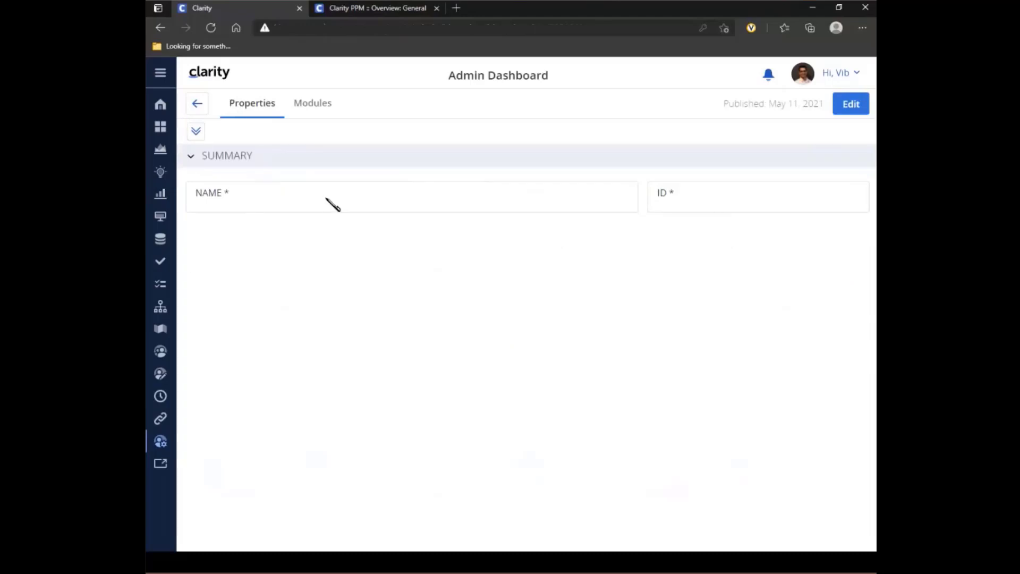
left_click(317, 102)
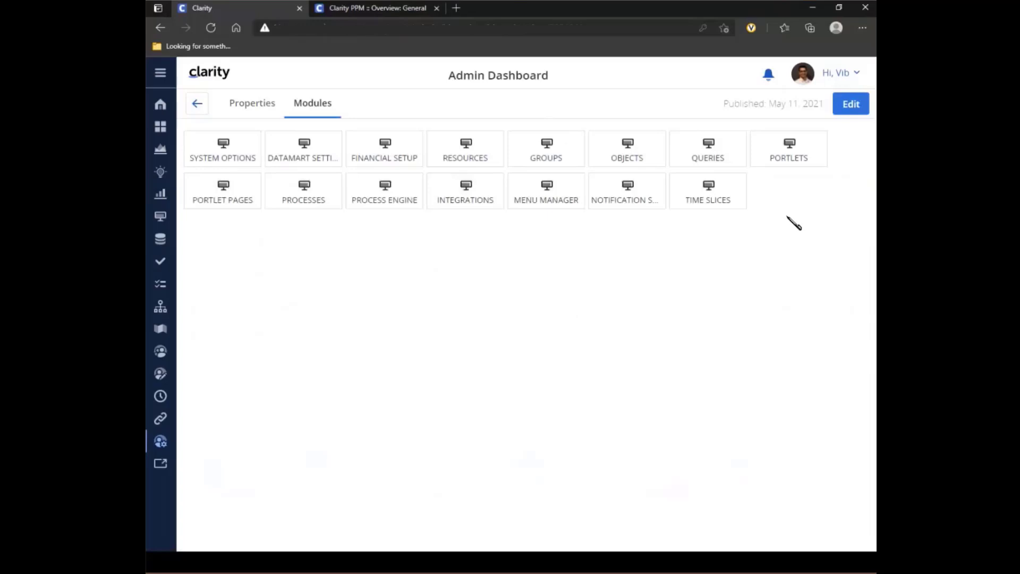
left_click(857, 109)
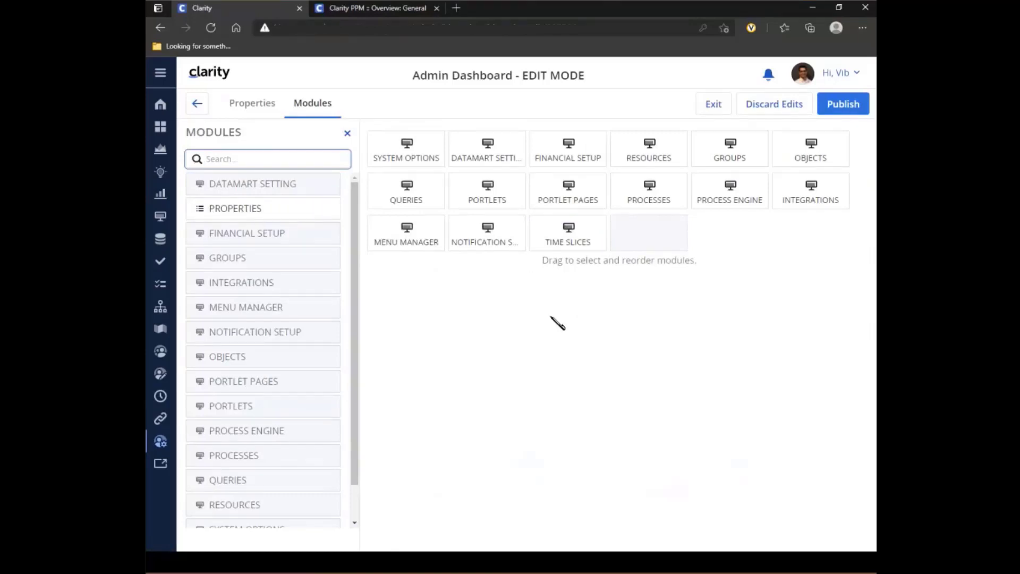
left_click(772, 107)
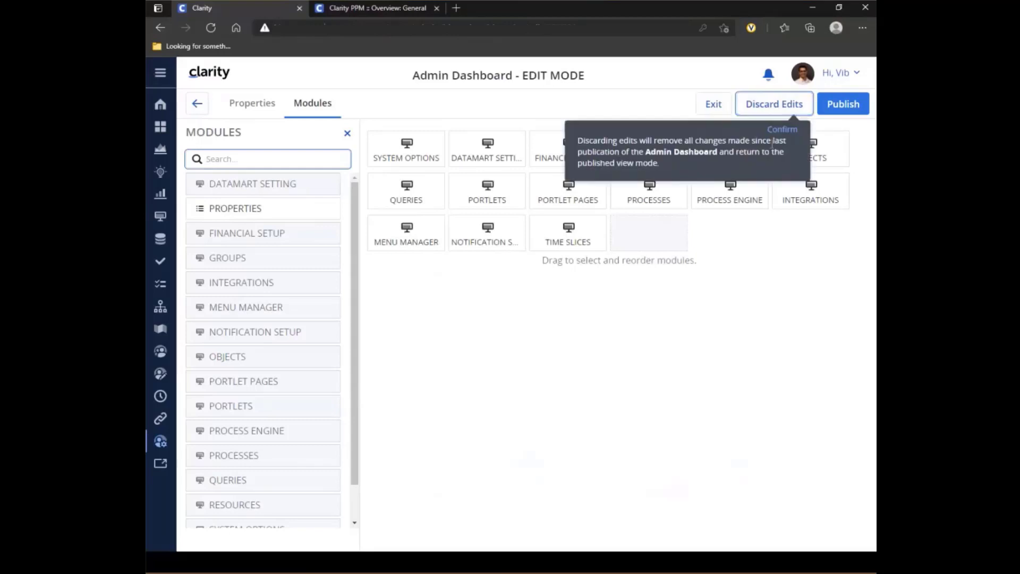
left_click(783, 129)
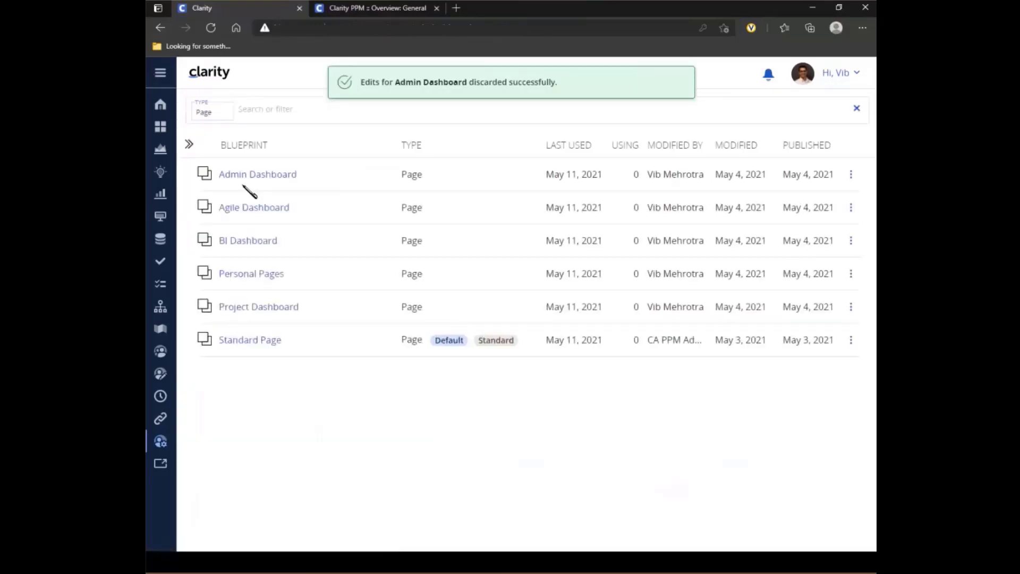
left_click(243, 281)
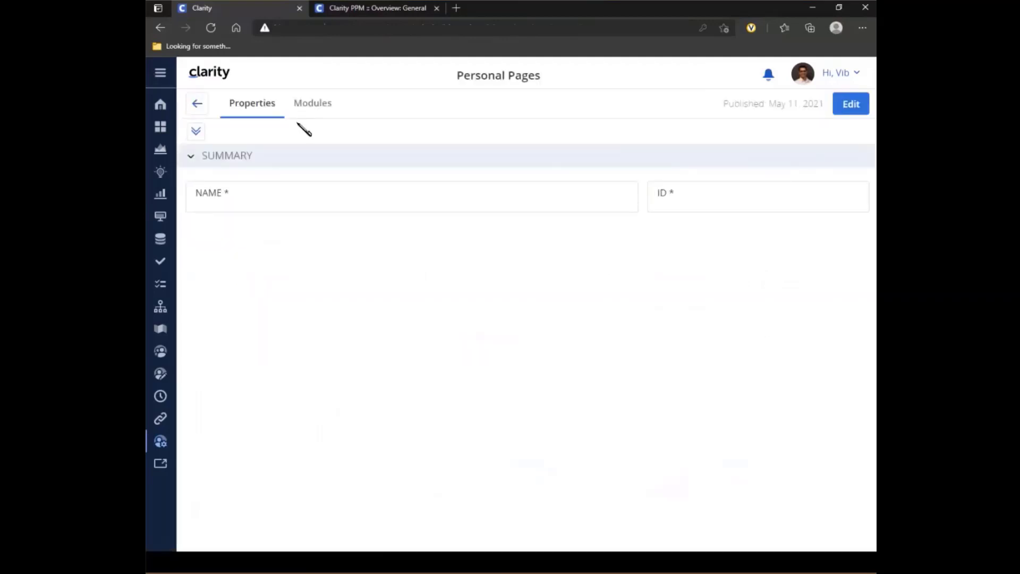
left_click(304, 106)
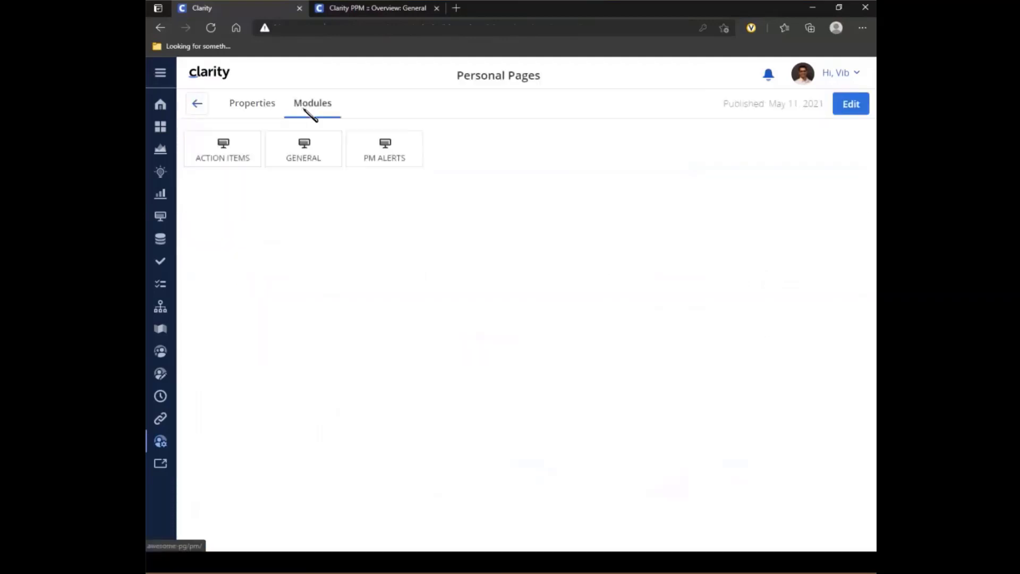
left_click(218, 152)
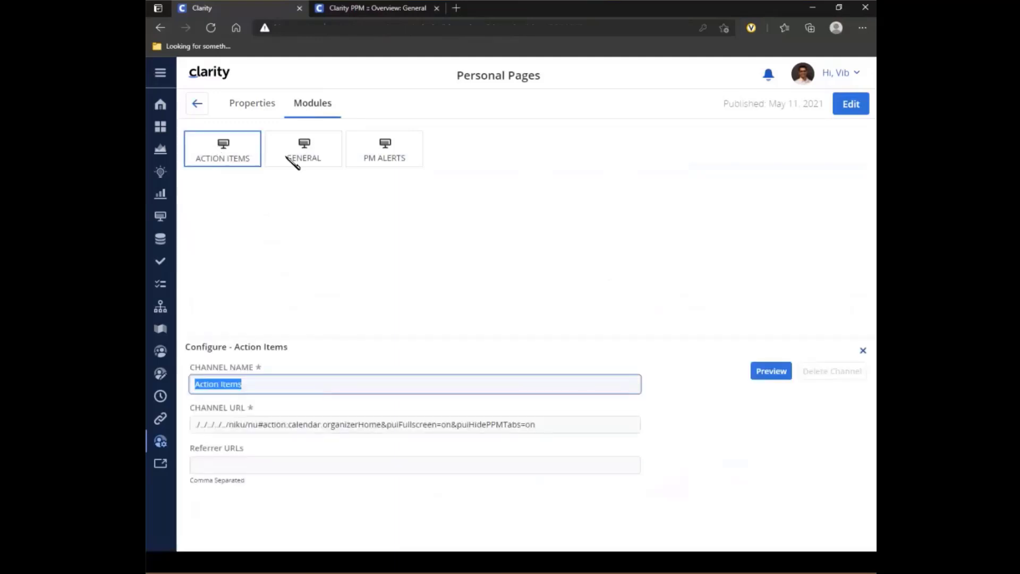
left_click(297, 158)
left_click(371, 156)
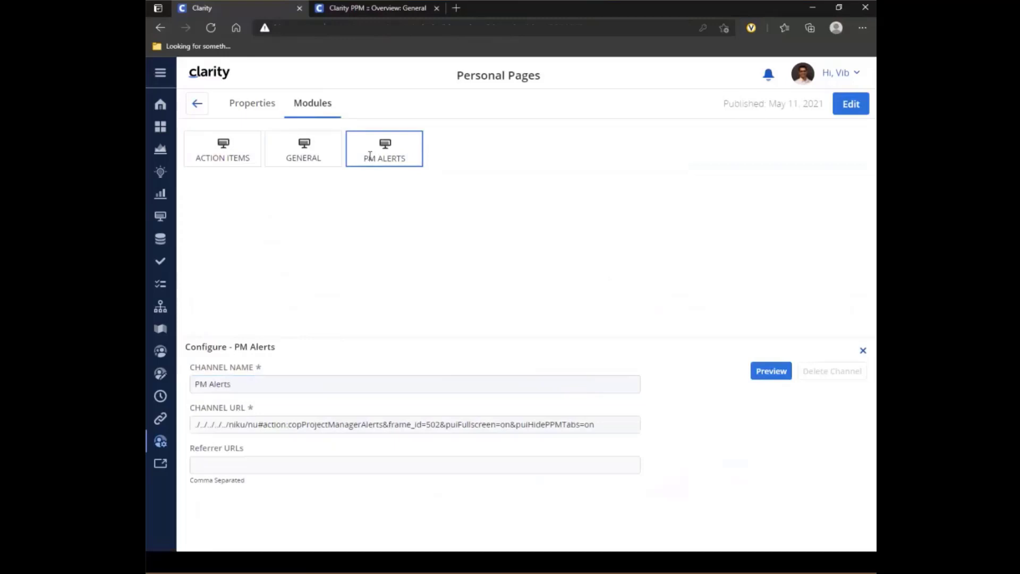
left_click(211, 153)
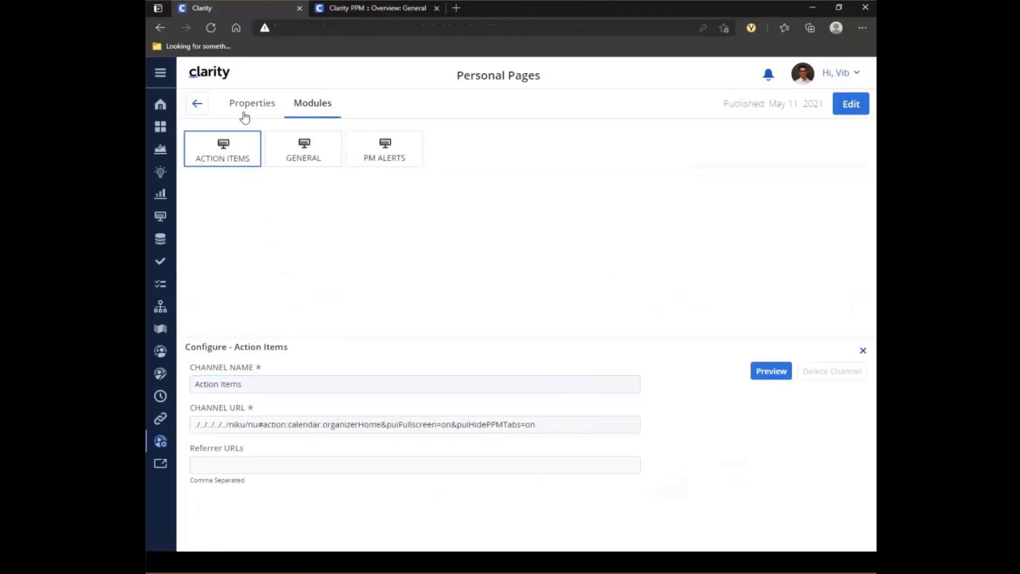
left_click(305, 159)
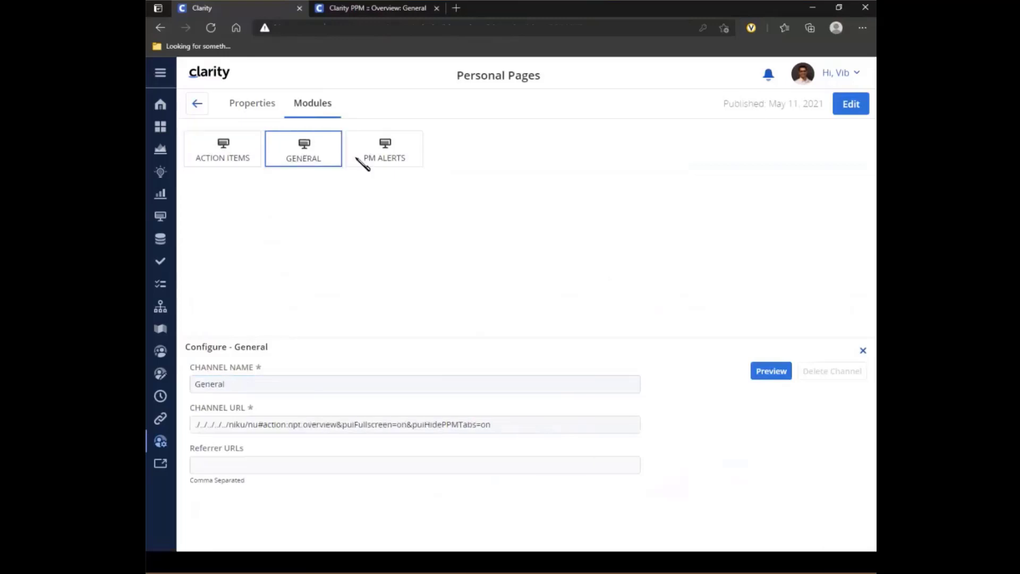
left_click(377, 156)
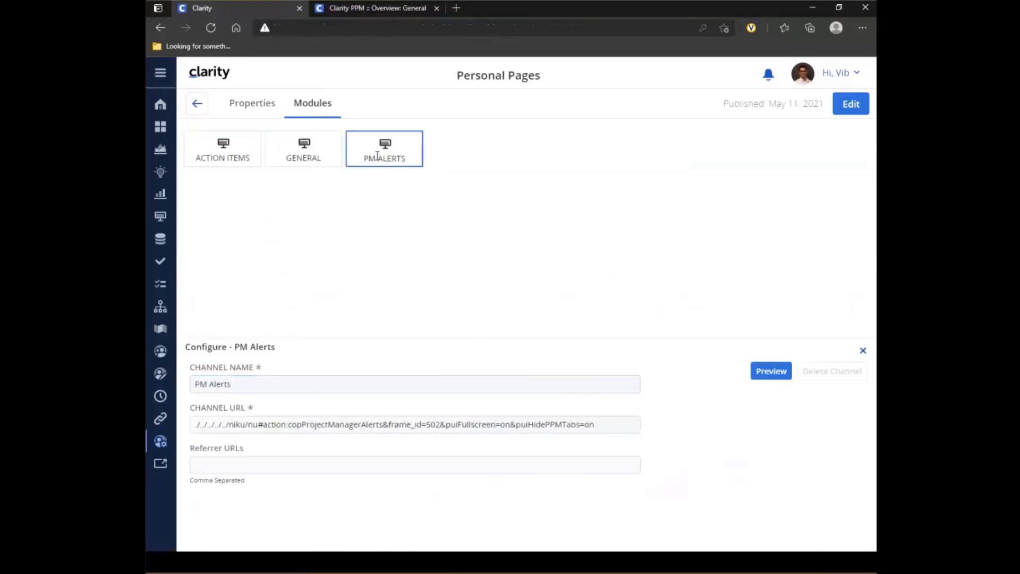
left_click(197, 104)
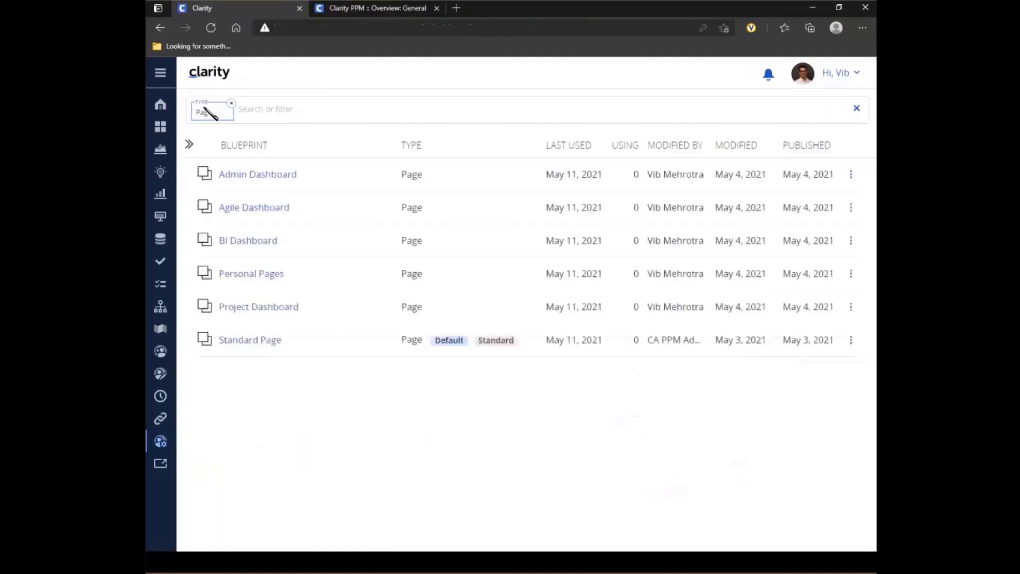
Open the Project Dashboard blueprint's Late Milestones channel and highlight the days-late parameter in its URL.
left_click(258, 307)
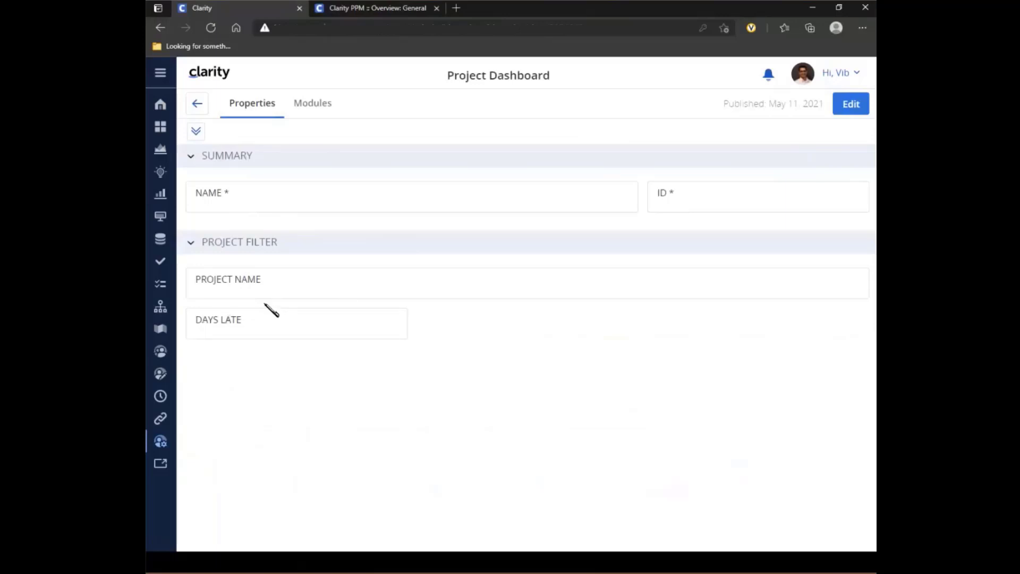
left_click(310, 106)
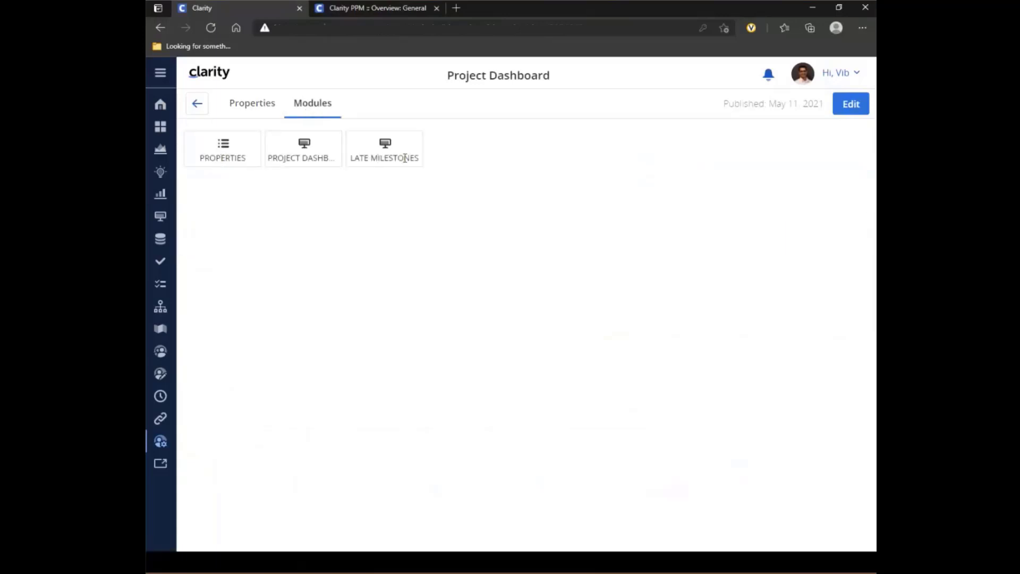
left_click(223, 152)
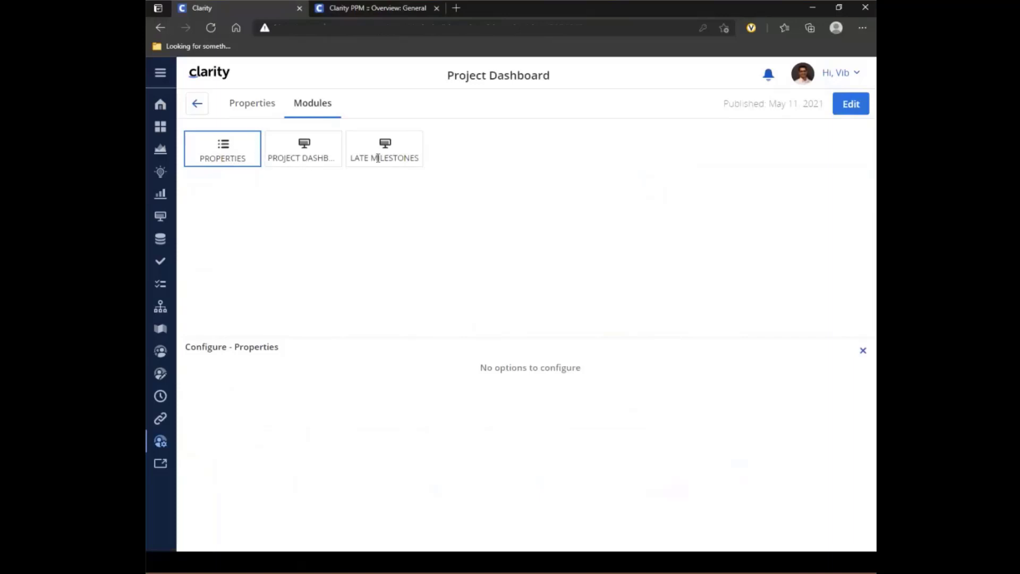
left_click(322, 158)
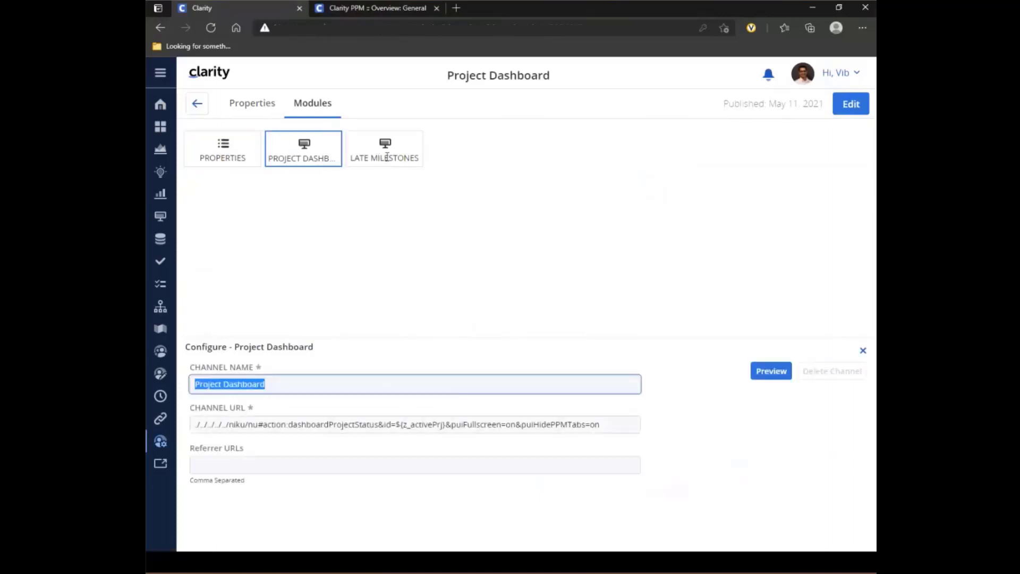
left_click(352, 157)
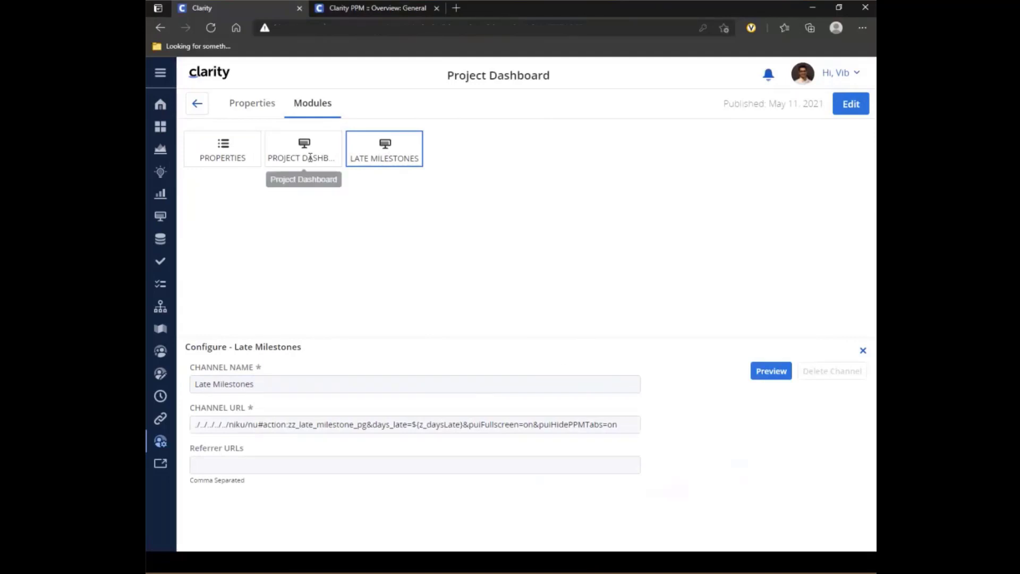
left_click_drag(412, 424, 462, 426)
left_click(447, 314)
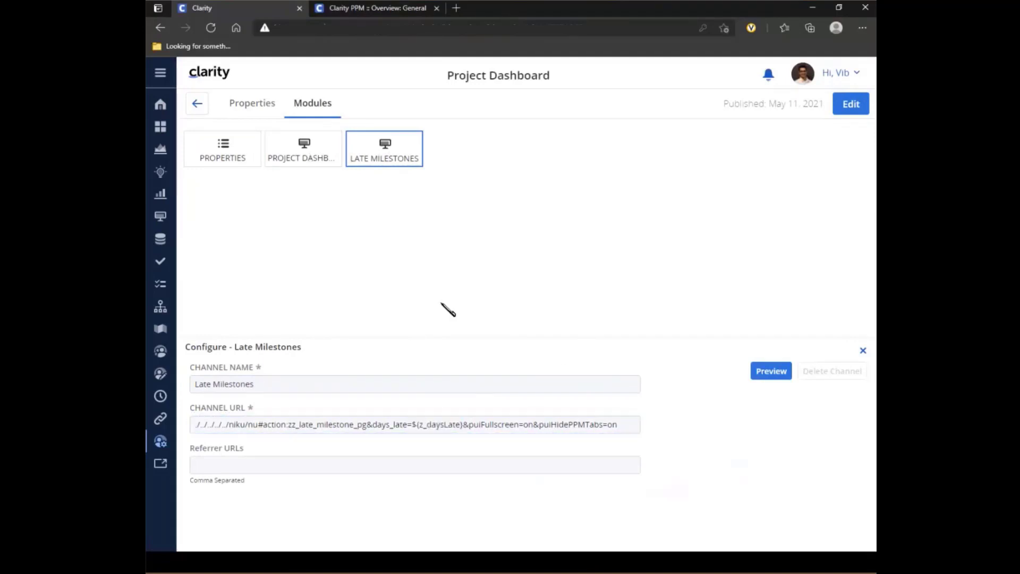
Leave the blueprint and go to the Pages list in the left sidebar.
left_click(199, 111)
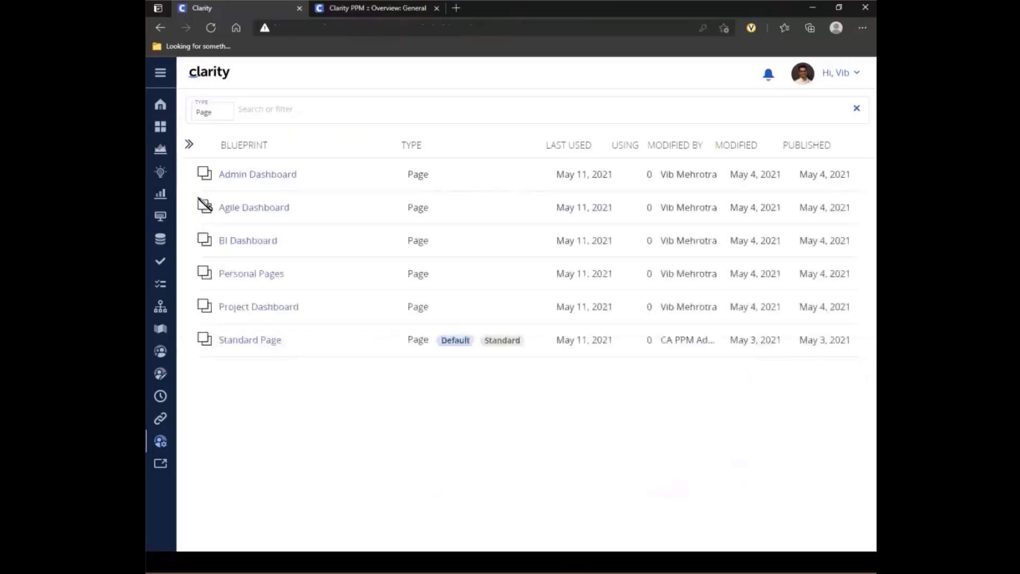
left_click(162, 218)
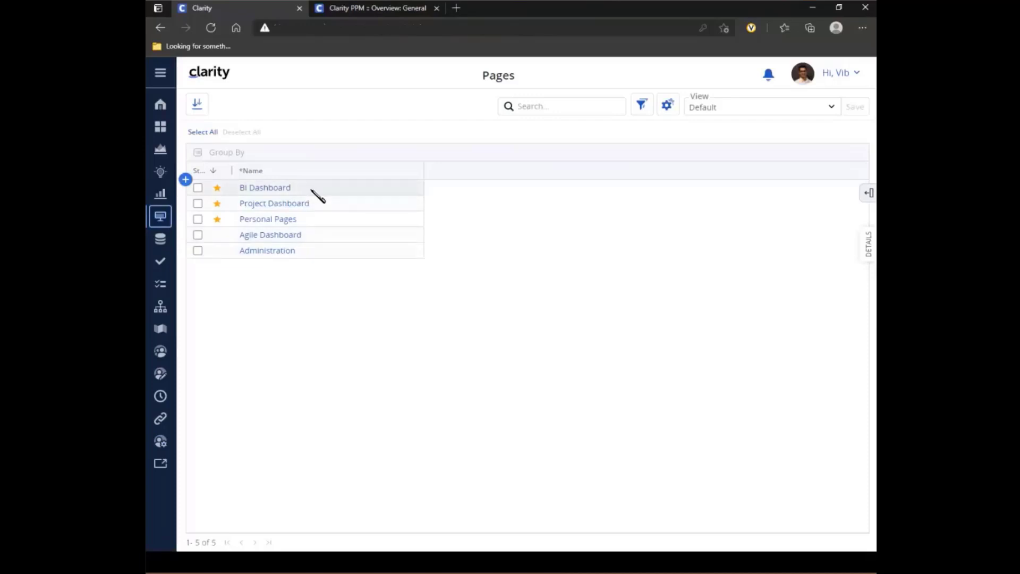
left_click(259, 189)
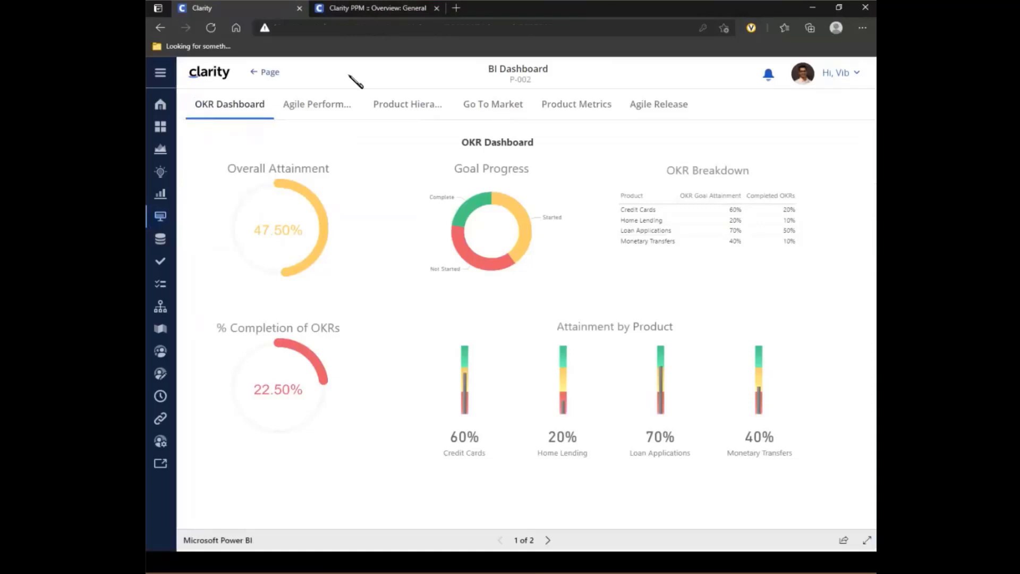
left_click(266, 73)
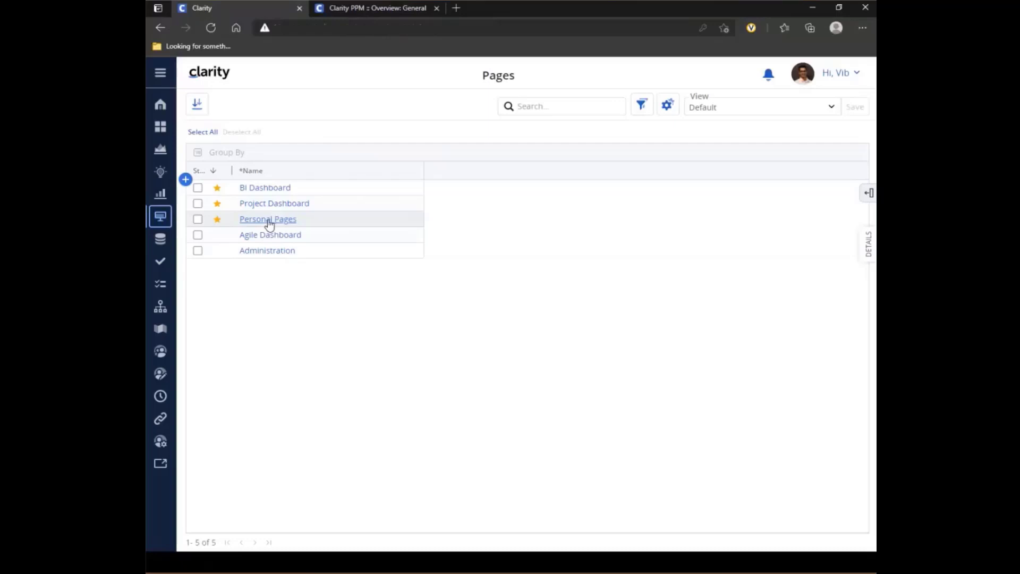
left_click(268, 220)
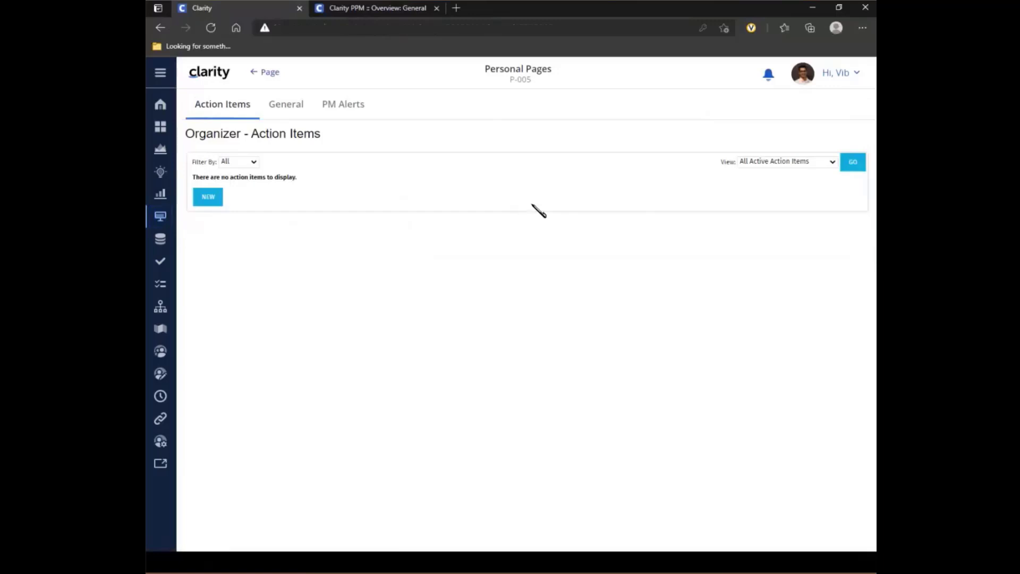
left_click(291, 105)
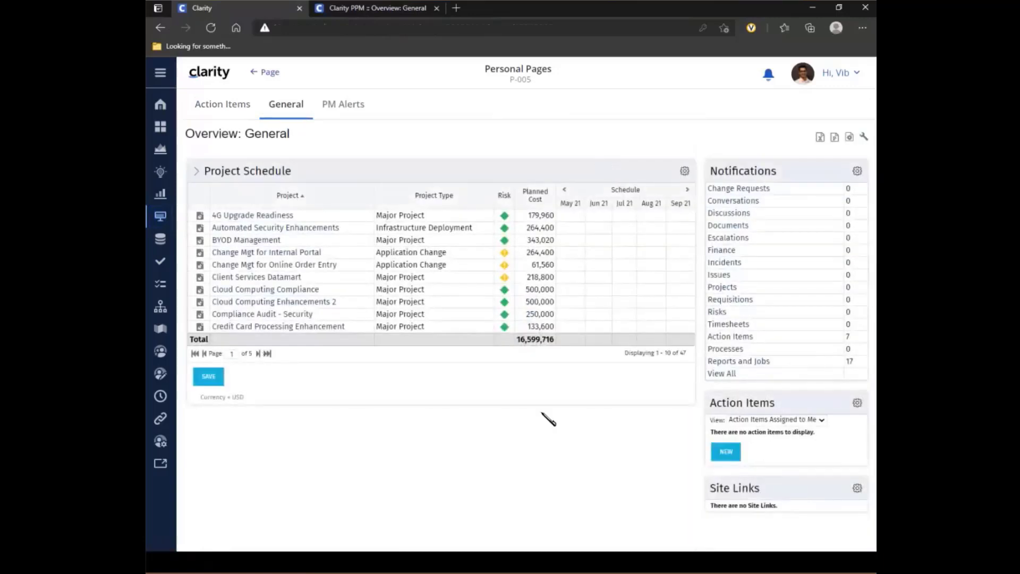
left_click(259, 78)
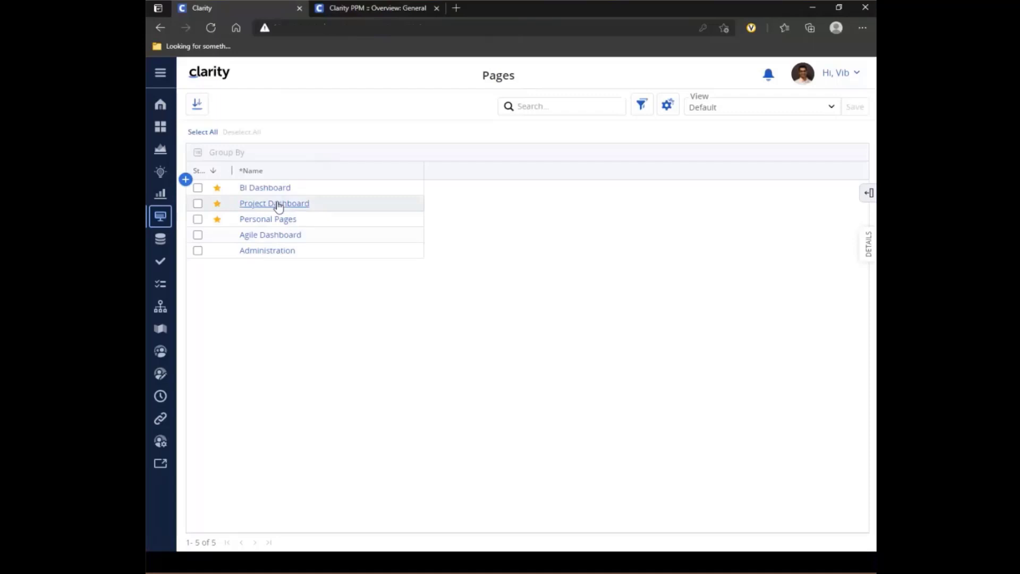
Set the Project Dashboard page's Project Name to Change Mgt for Internal Portal and view its dashboard.
left_click(278, 204)
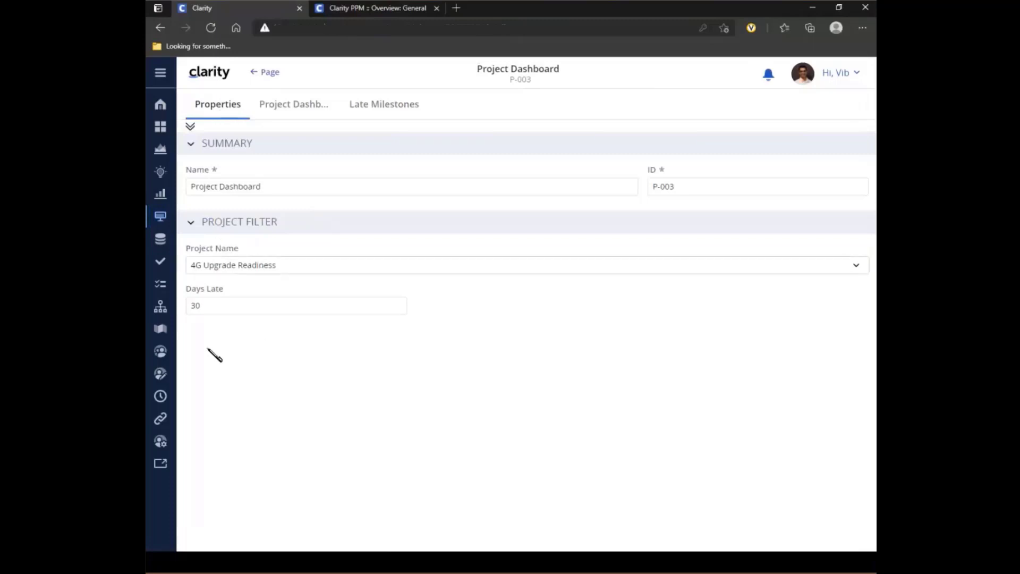
left_click(314, 303)
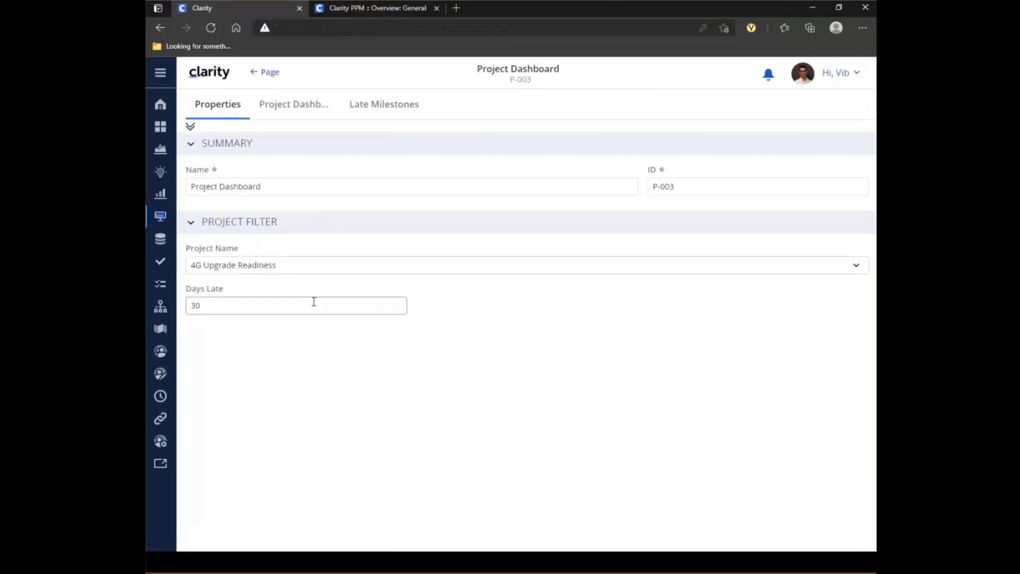
left_click(856, 268)
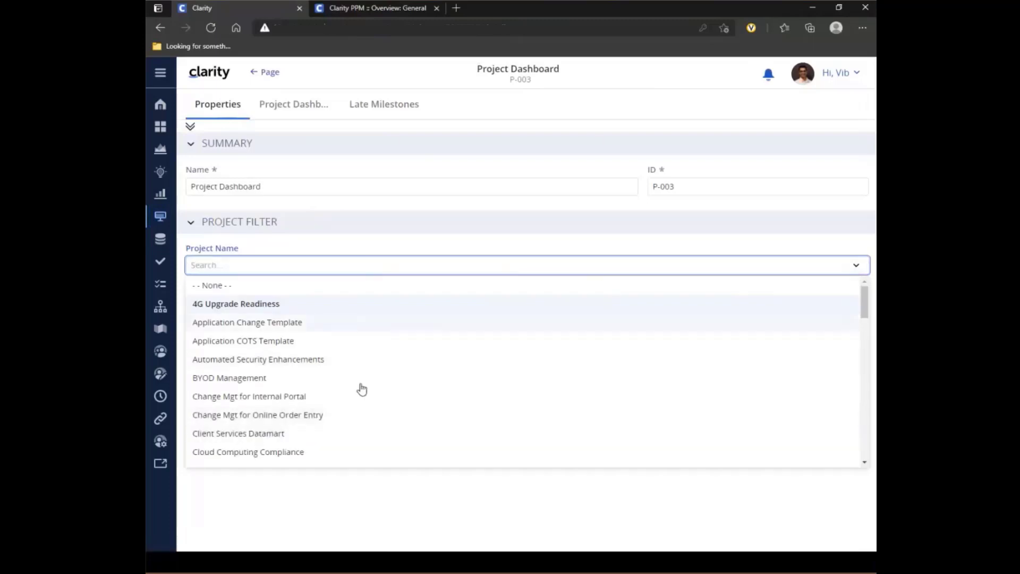
left_click(355, 404)
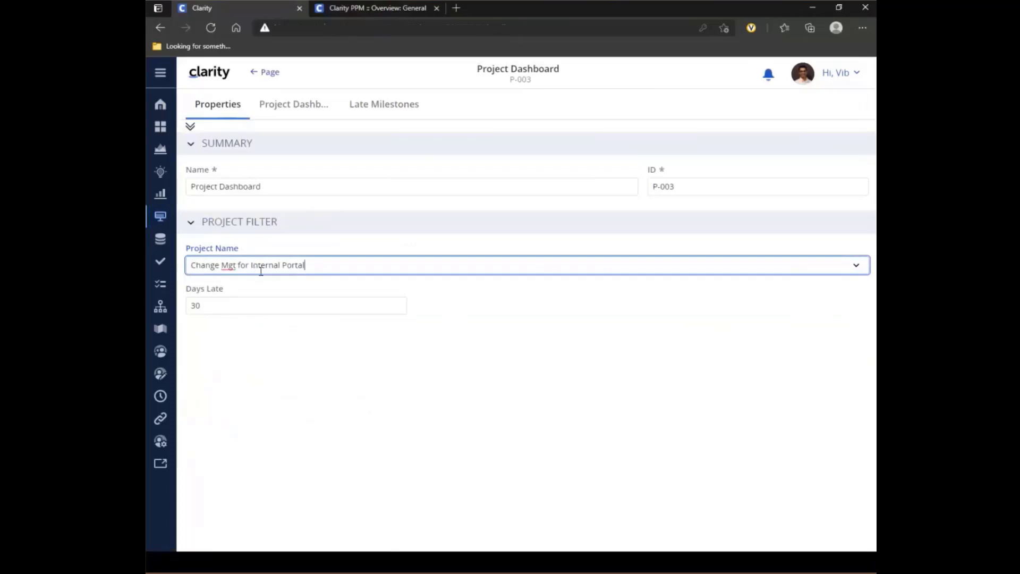
left_click(292, 106)
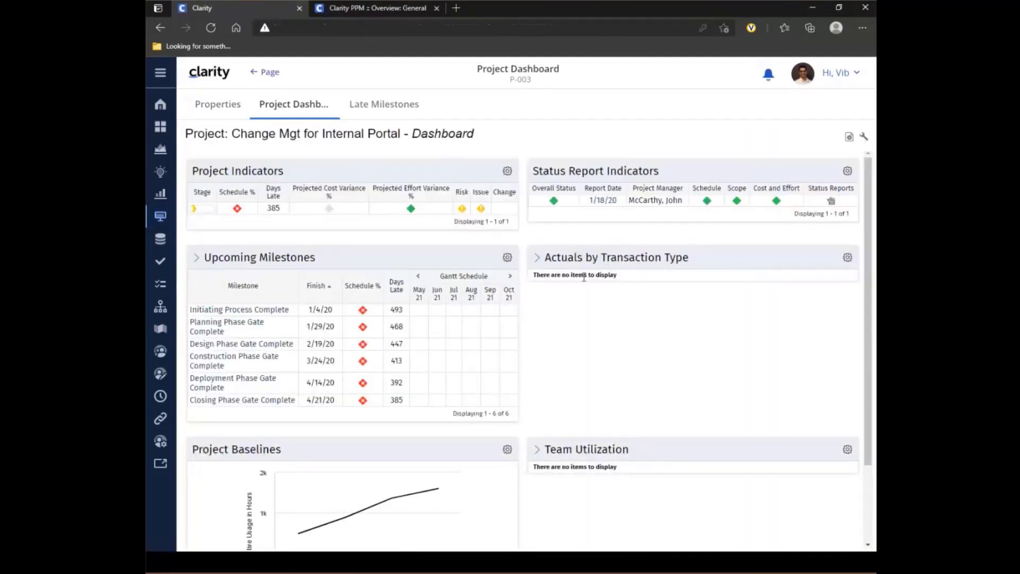
Check the Days Late value of 30 in Properties, then view the empty Late Milestones tab.
left_click(220, 108)
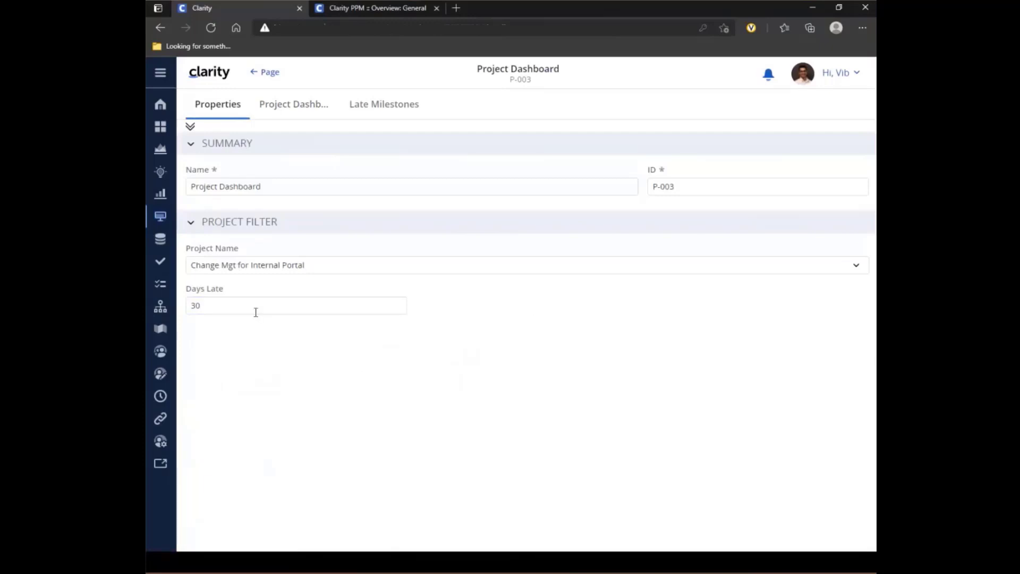
left_click_drag(201, 307, 192, 309)
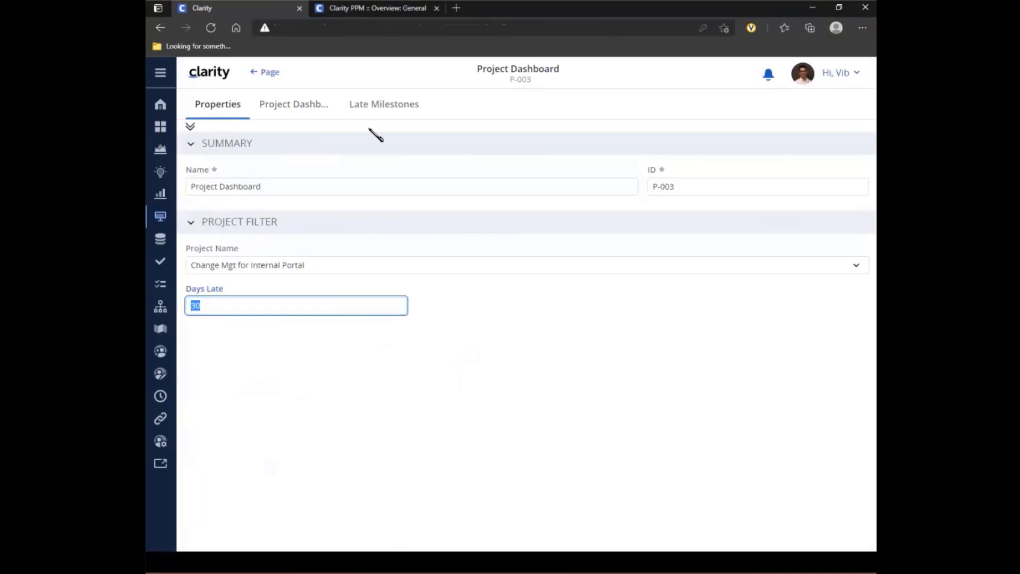
left_click(232, 357)
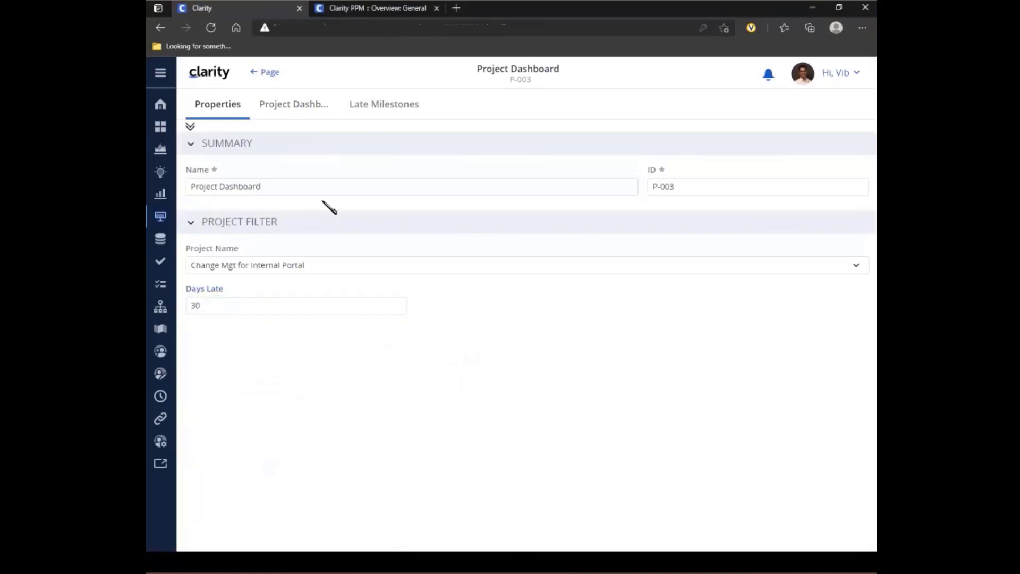
left_click(378, 109)
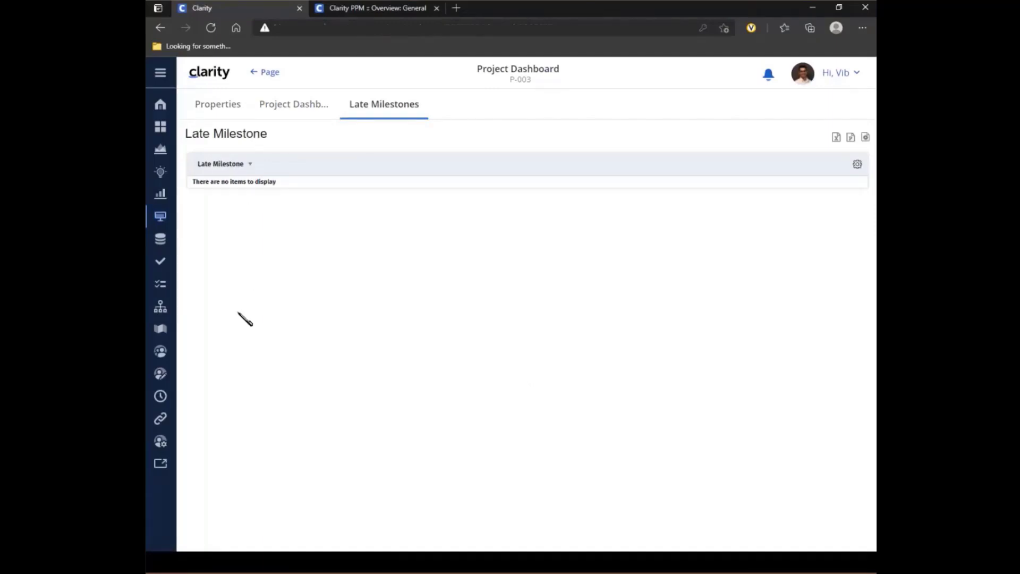
Return to the Pages list and briefly review its Column Panel before closing it.
left_click(268, 76)
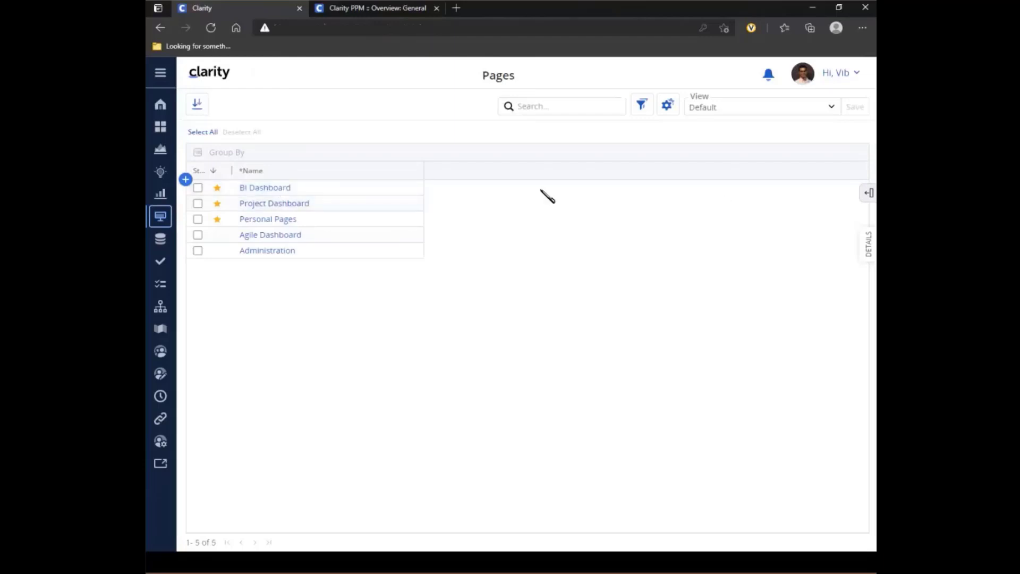
left_click(867, 195)
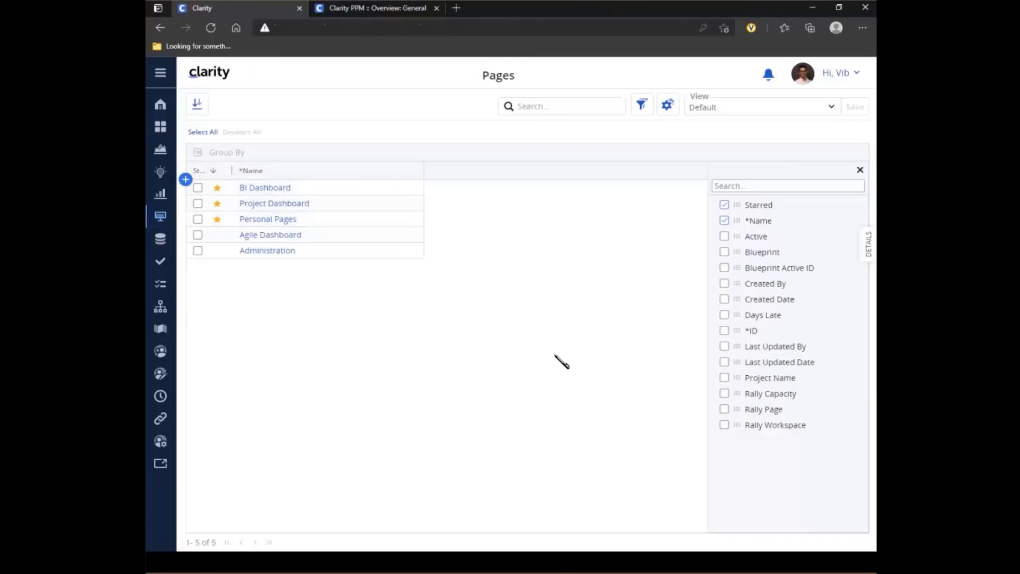
left_click(860, 170)
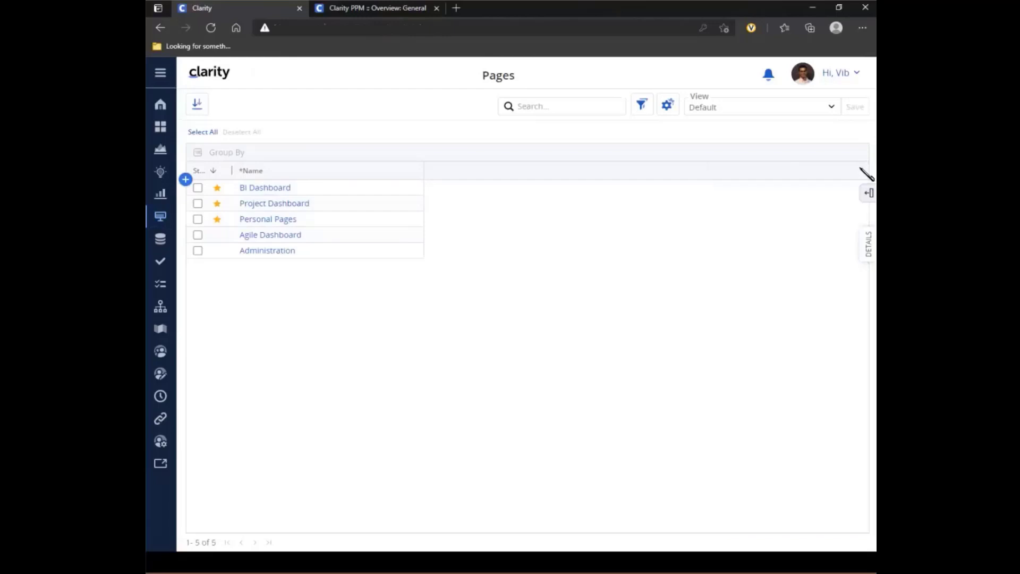